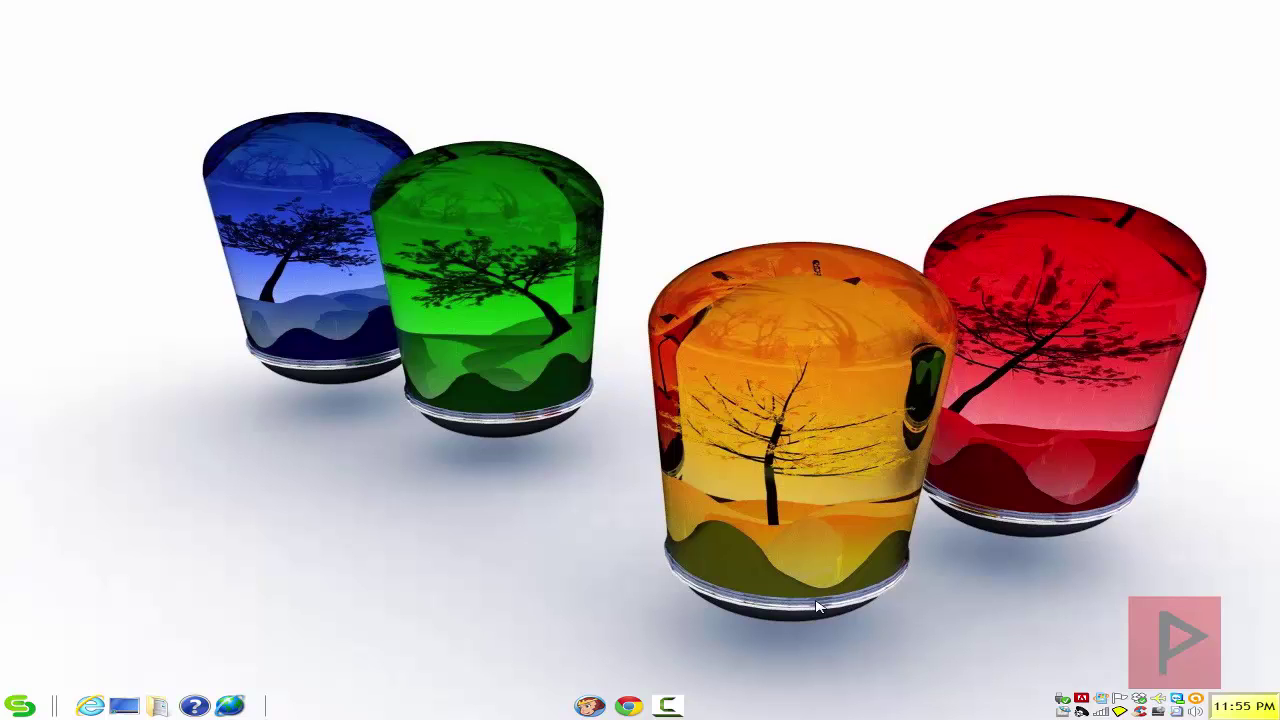
# Switch to Chrome and read through the DVDFab DVD Copy product page's features and copy modes
pyautogui.click(629, 707)
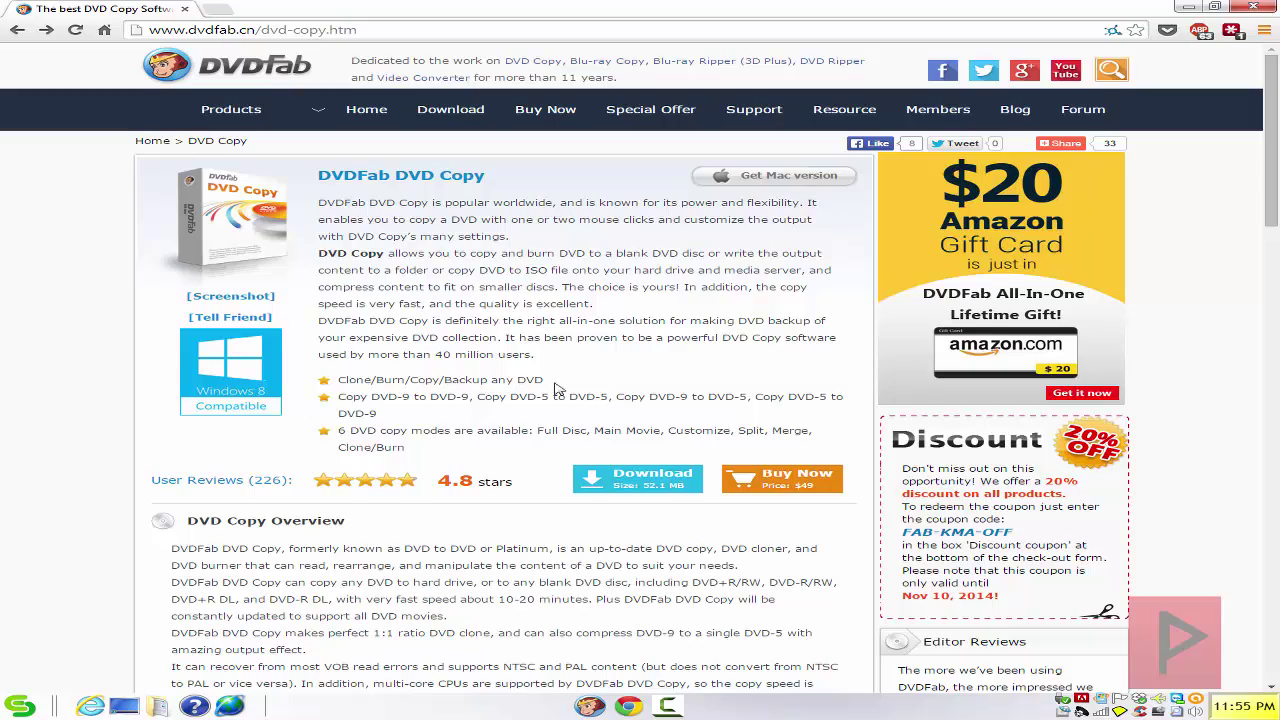
pyautogui.scroll(-10, 558, 389)
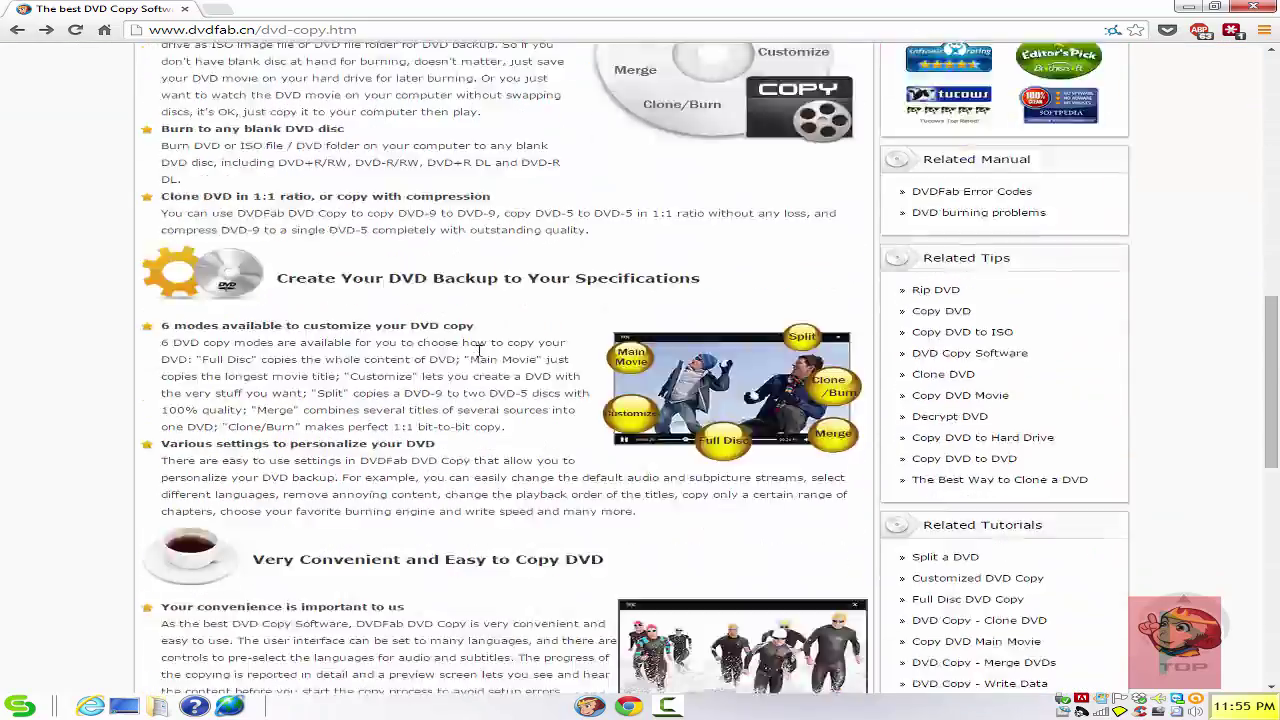
pyautogui.scroll(-6, 480, 365)
pyautogui.scroll(8, 480, 365)
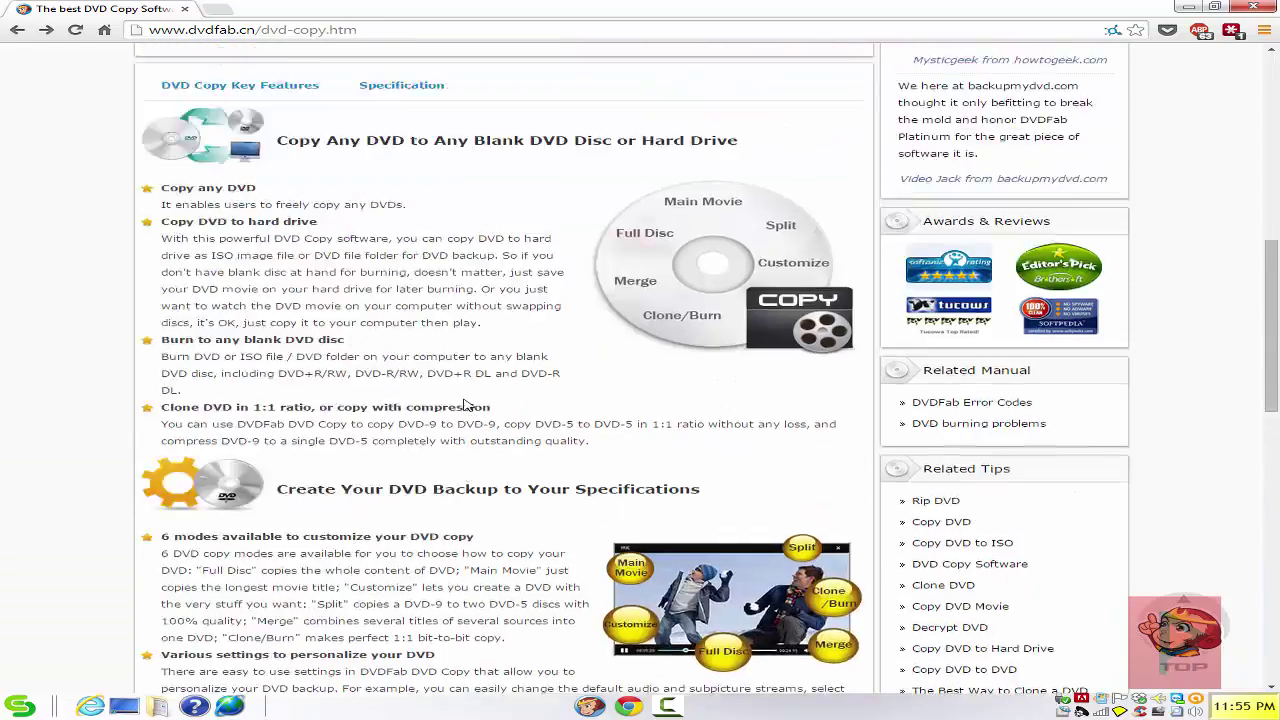
pyautogui.scroll(5, 480, 380)
pyautogui.scroll(-6, 520, 330)
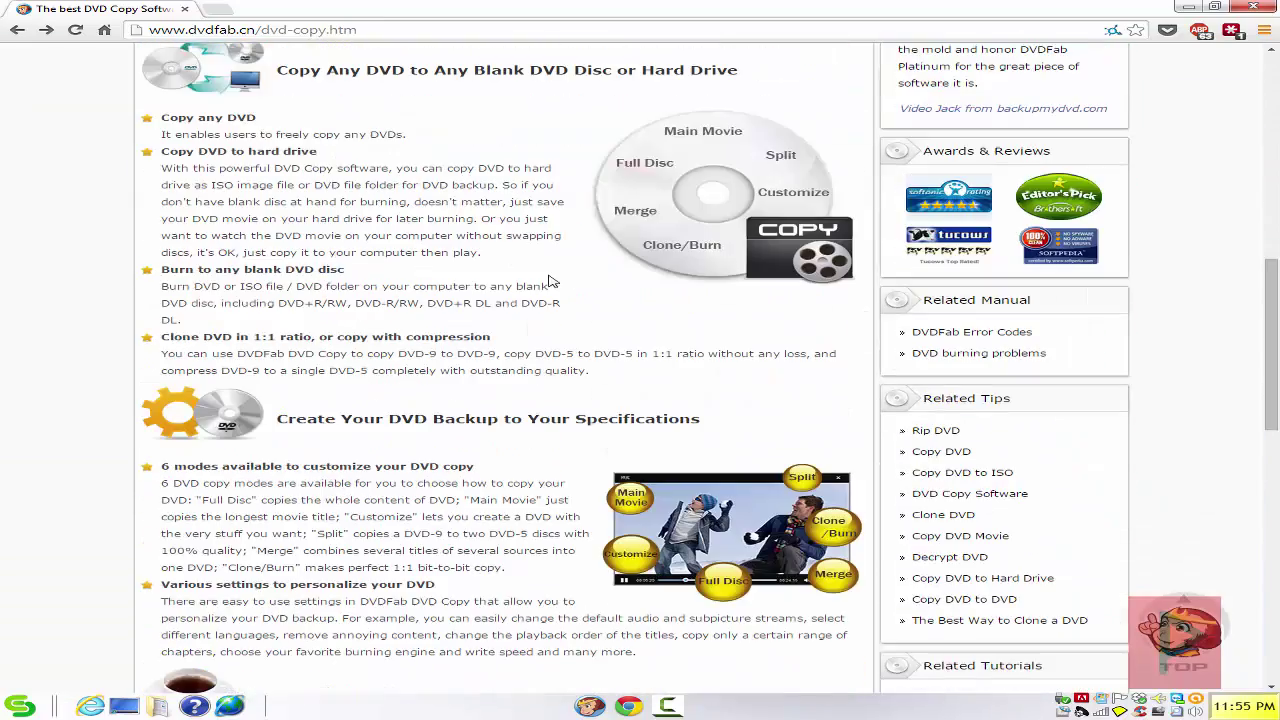
pyautogui.scroll(-1, 575, 291)
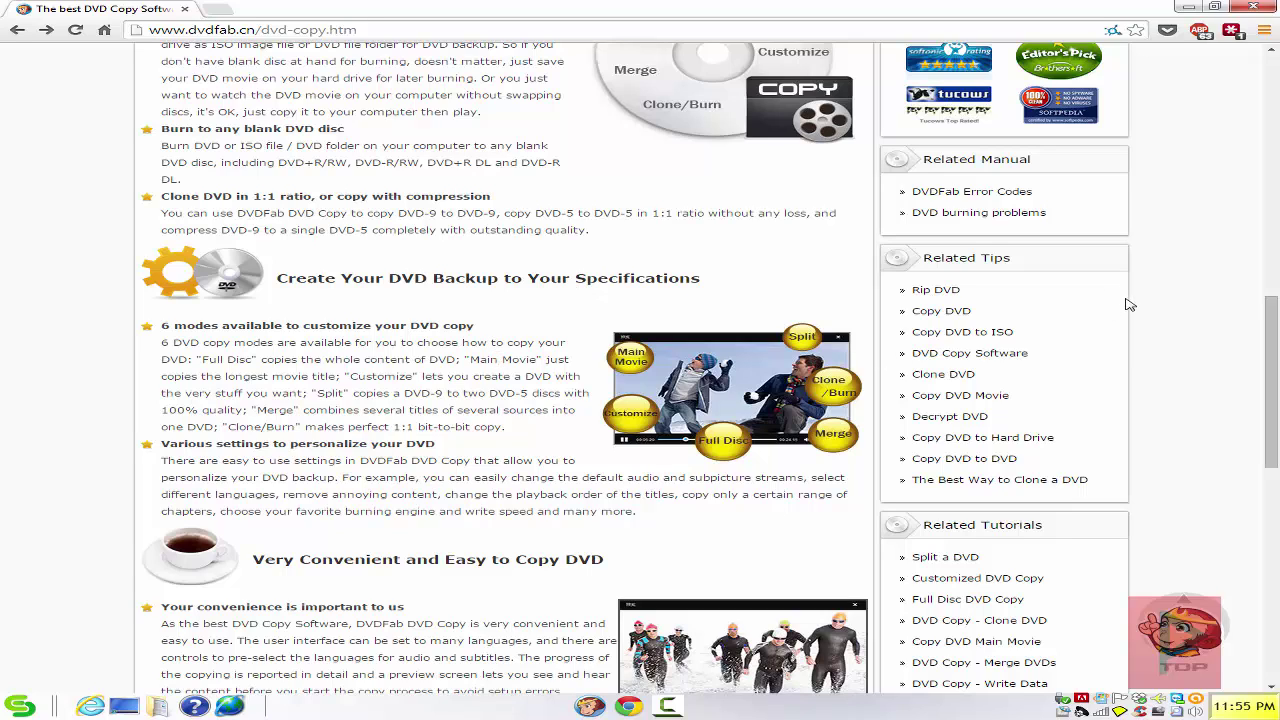
# Open the related tip "Copy DVD to DVD", read through its steps and minimize the browser
pyautogui.click(990, 460)
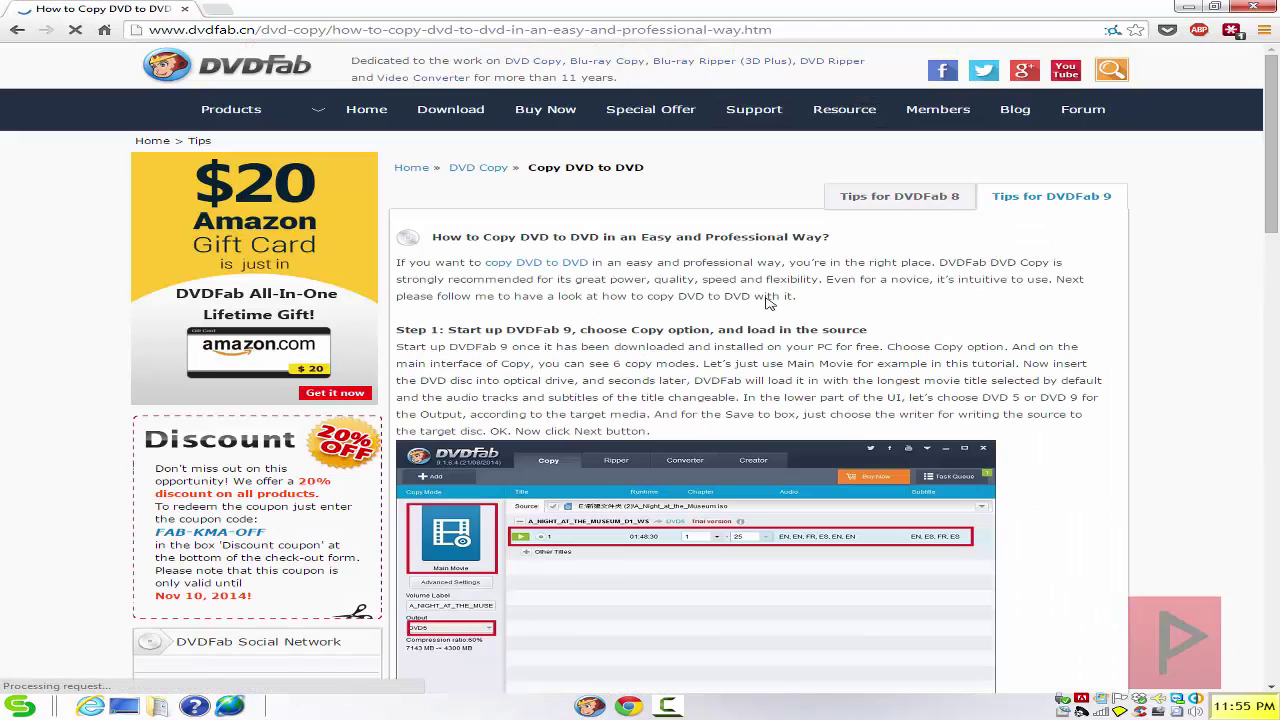
pyautogui.scroll(-6, 670, 415)
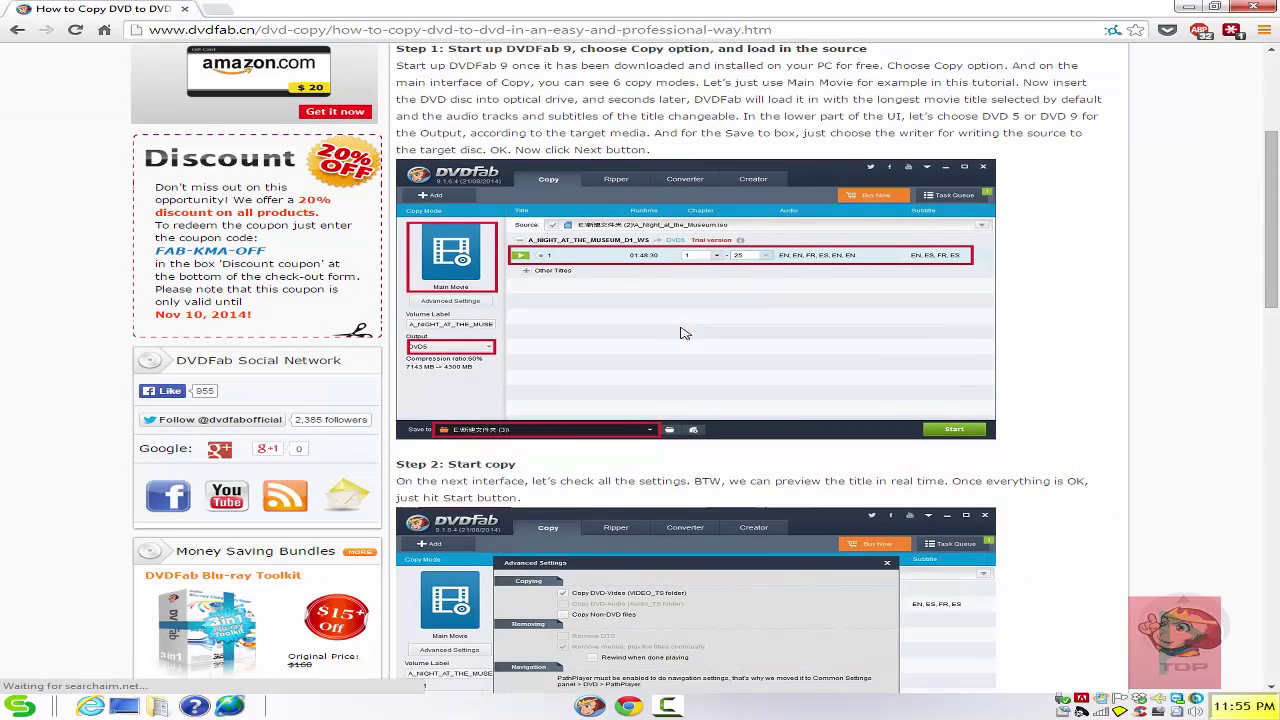
pyautogui.scroll(-3, 680, 414)
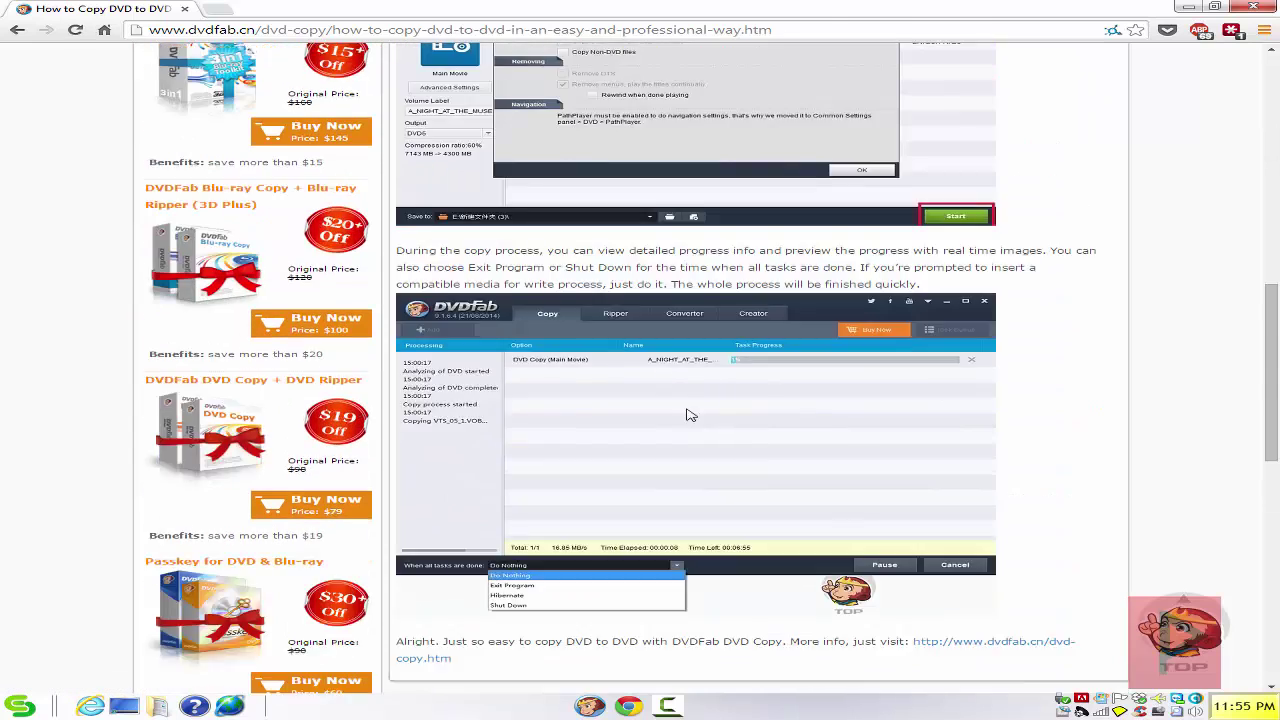
pyautogui.scroll(2, 686, 414)
pyautogui.click(1197, 7)
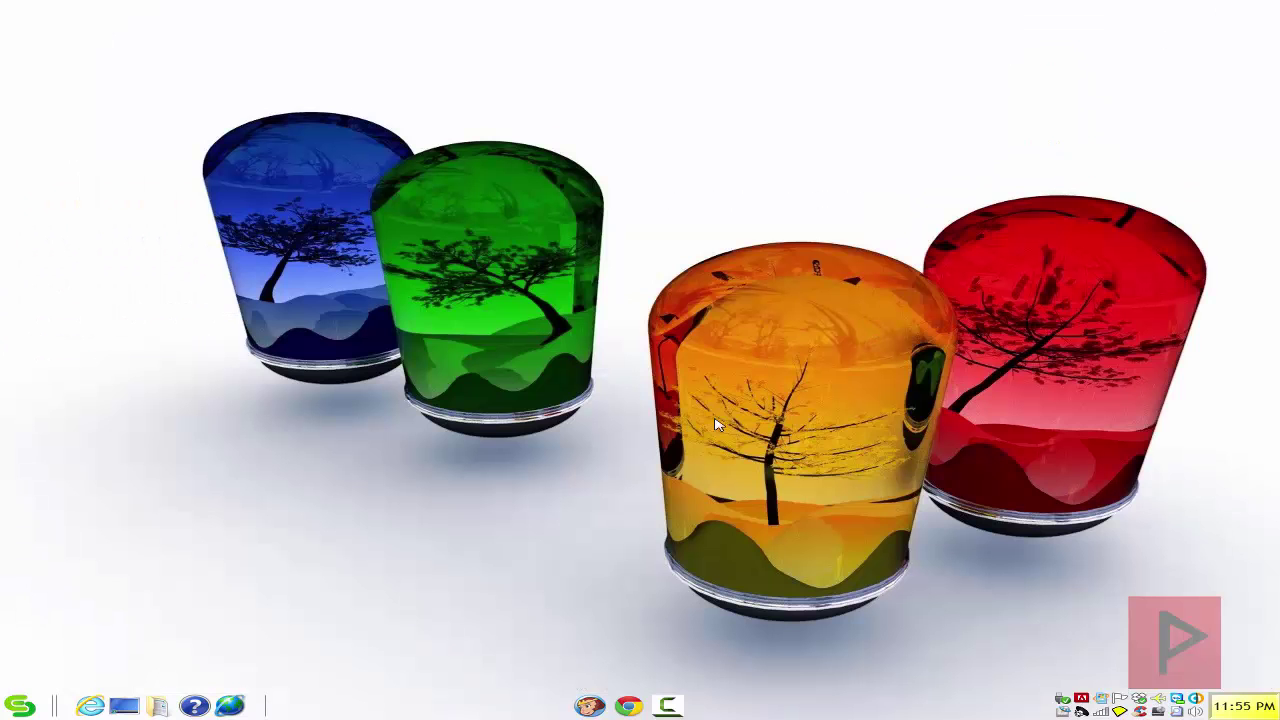
# Switch to DVDFab, try DVD9 as the output for the full-disc copy and return it to DVD5
pyautogui.click(590, 706)
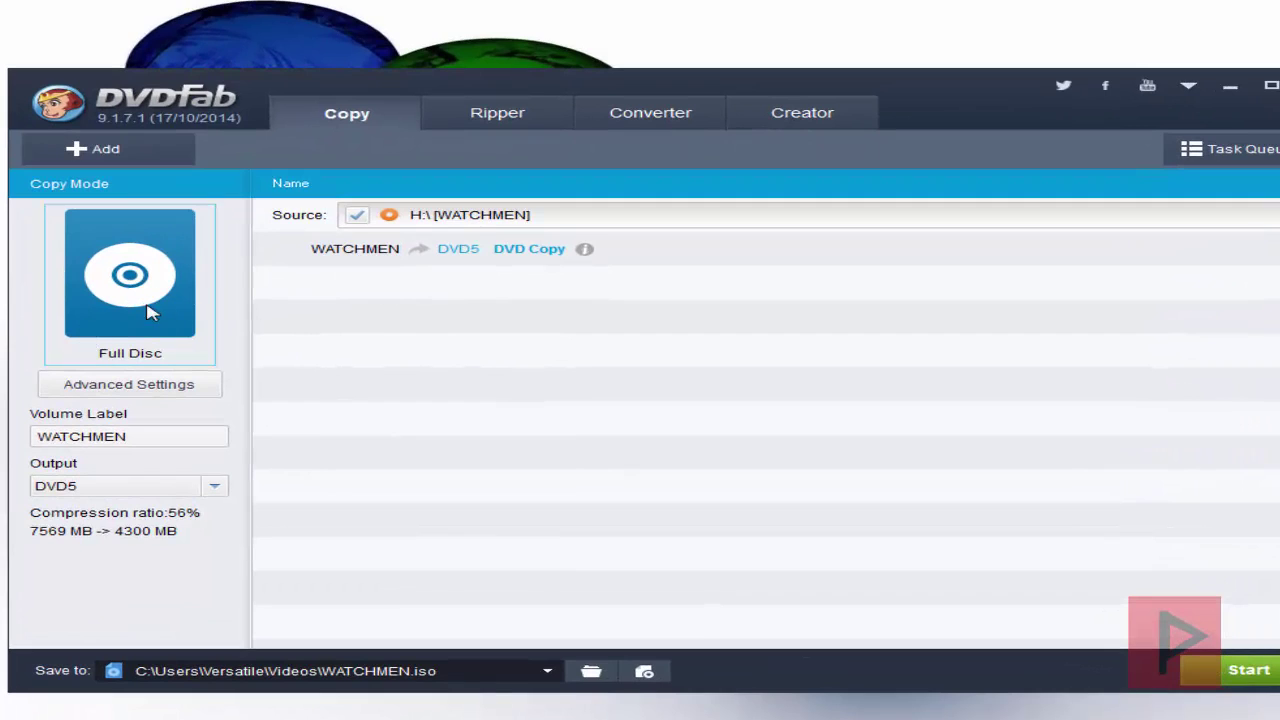
pyautogui.click(212, 489)
pyautogui.click(183, 515)
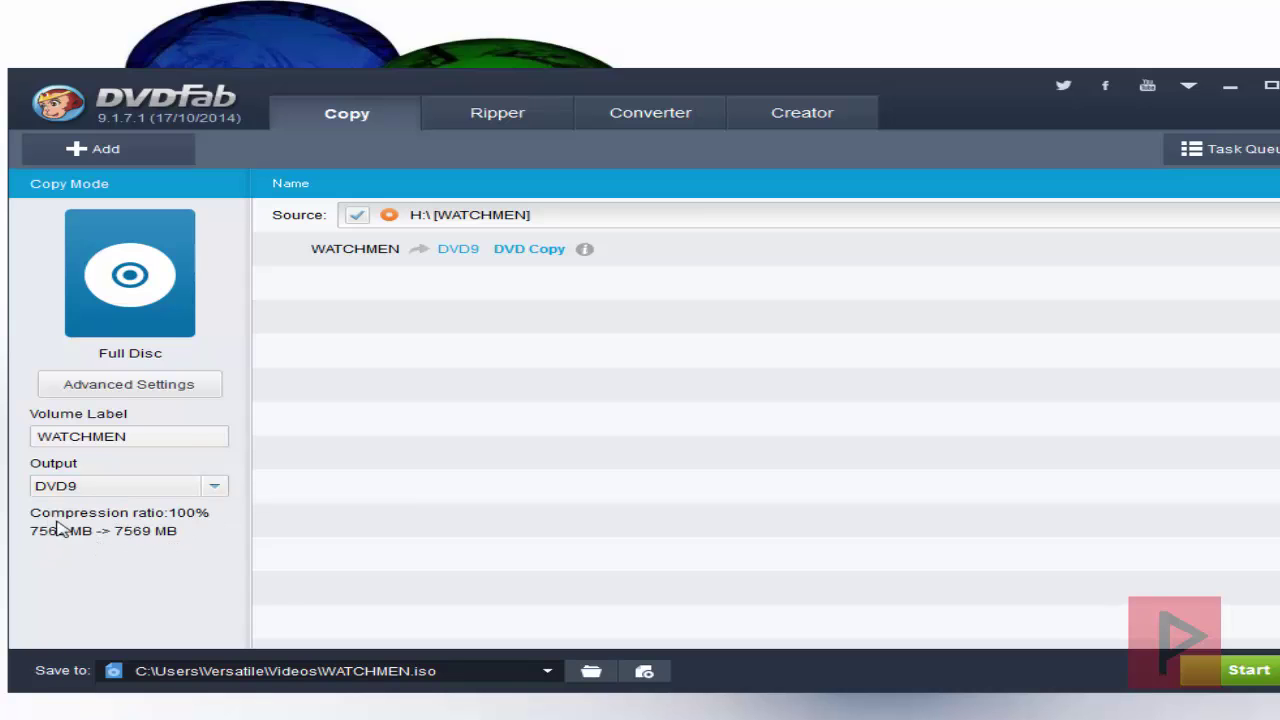
pyautogui.click(215, 489)
pyautogui.click(178, 540)
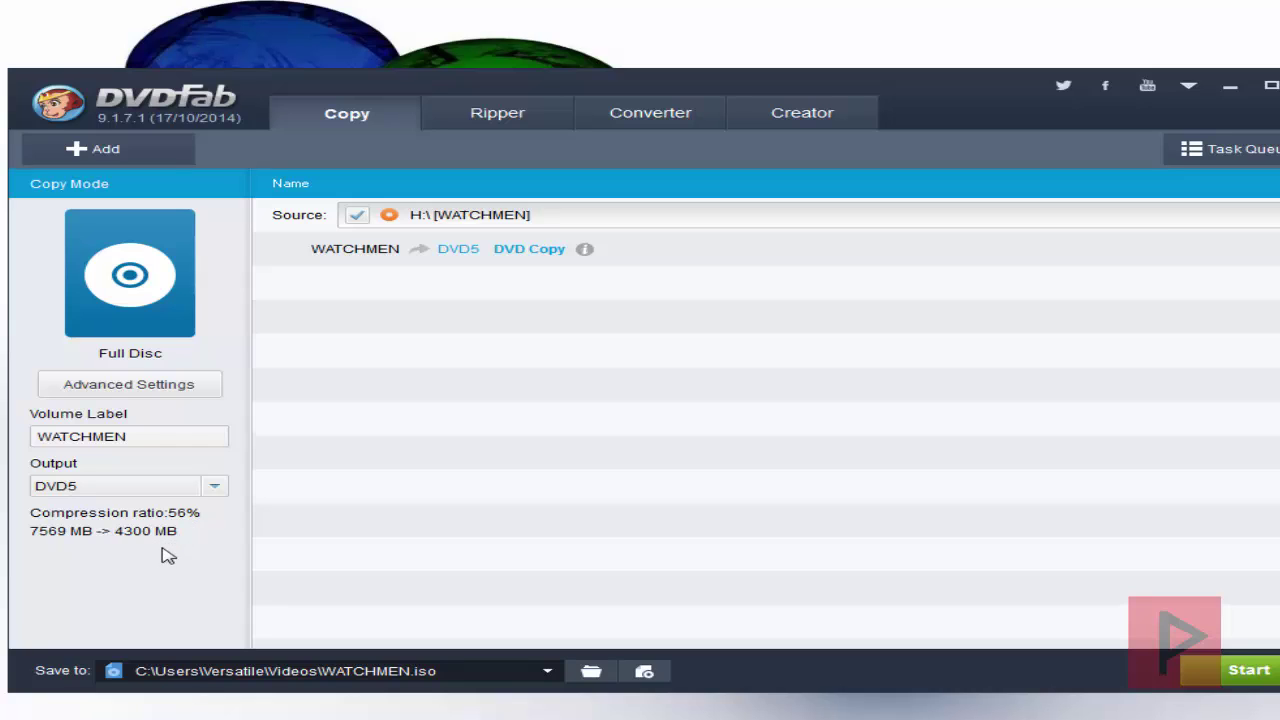
# Change the copy mode to Main Movie and compare the DVD9 output, leaving the output at DVD5
pyautogui.click(160, 312)
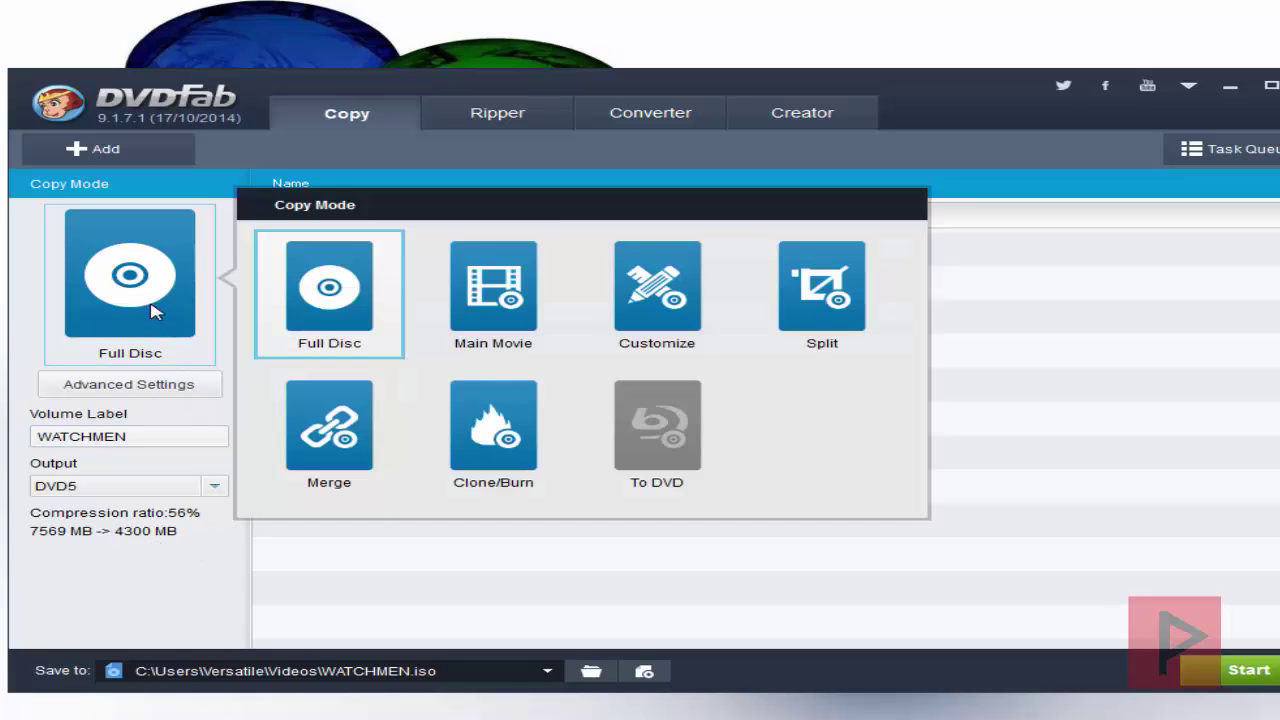
pyautogui.click(492, 300)
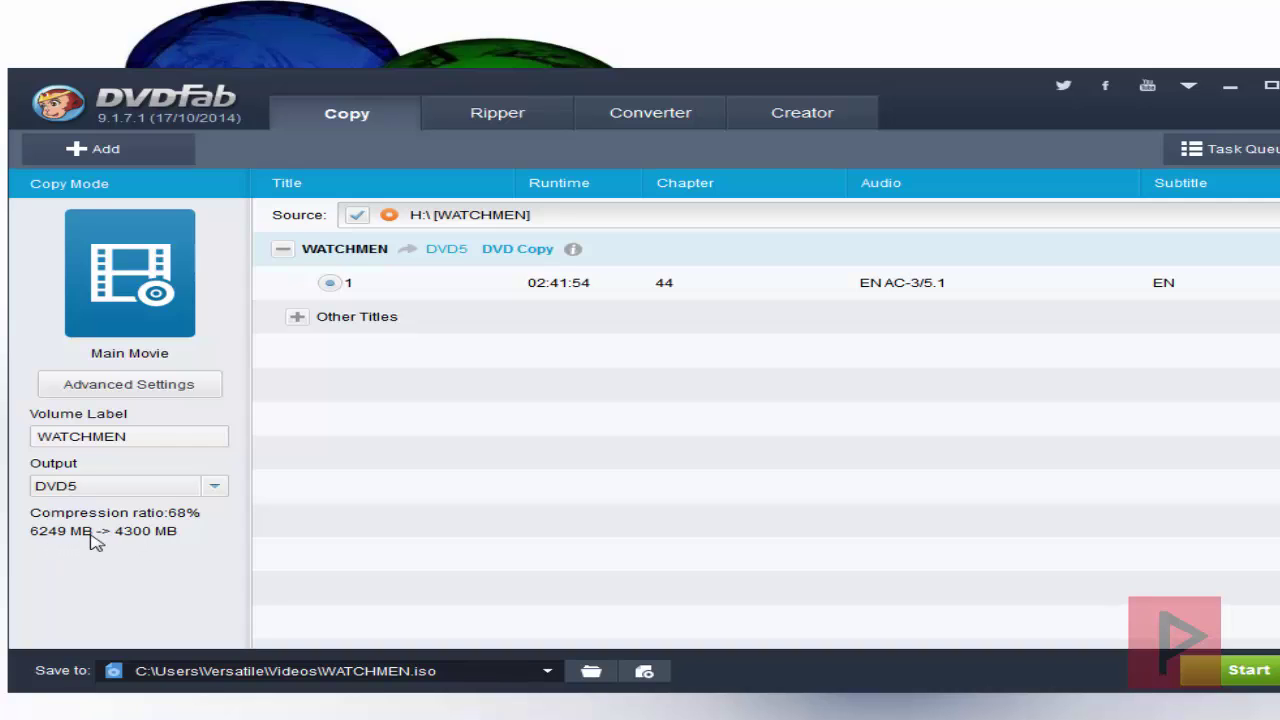
pyautogui.click(212, 486)
pyautogui.click(195, 507)
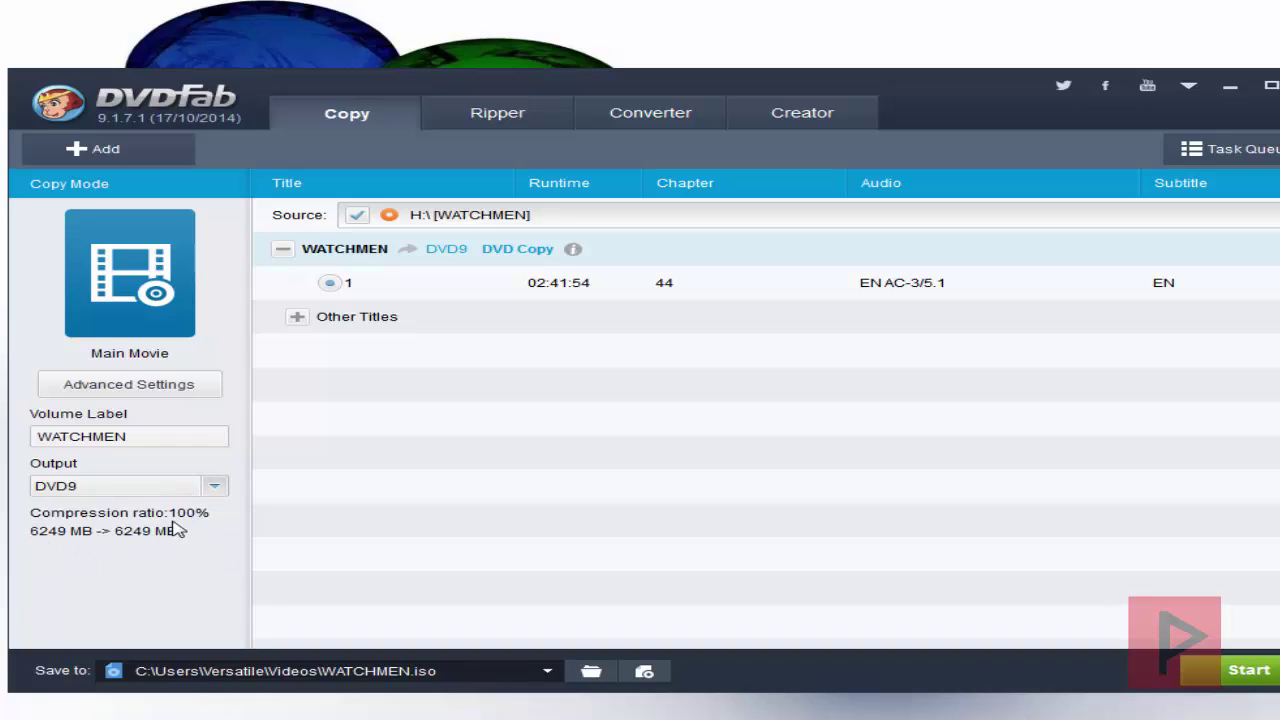
pyautogui.click(213, 489)
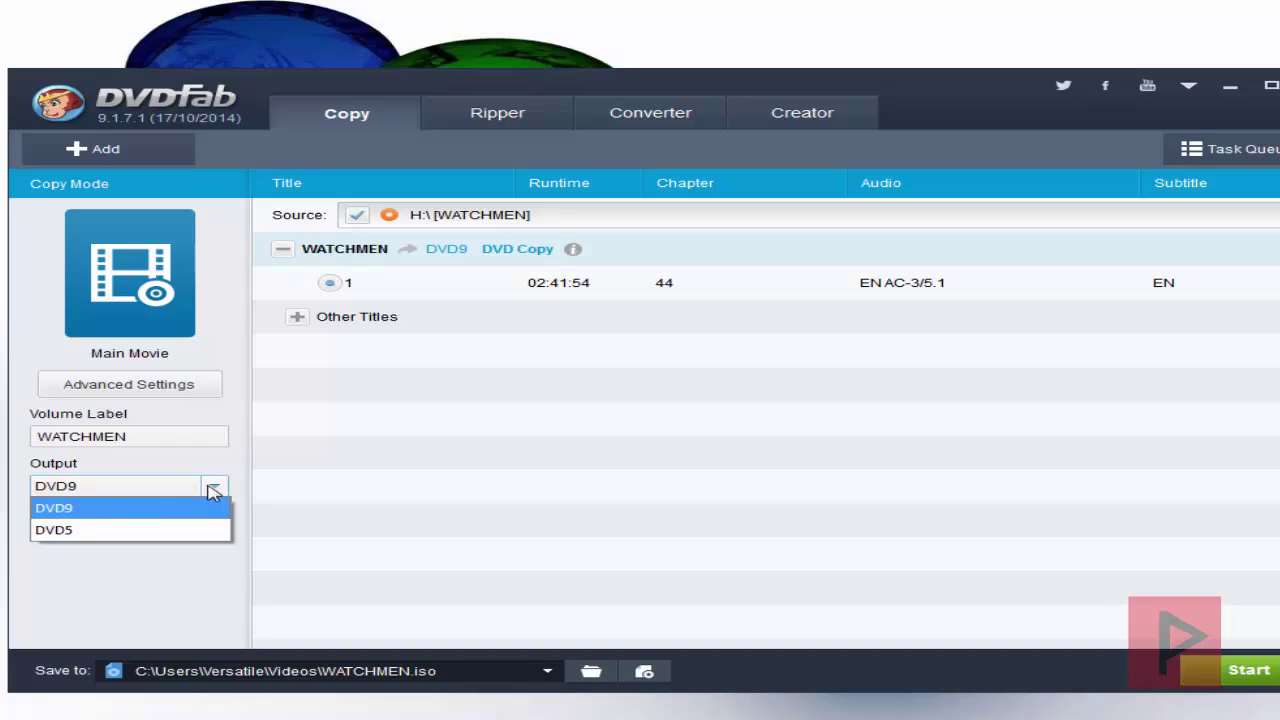
pyautogui.click(180, 530)
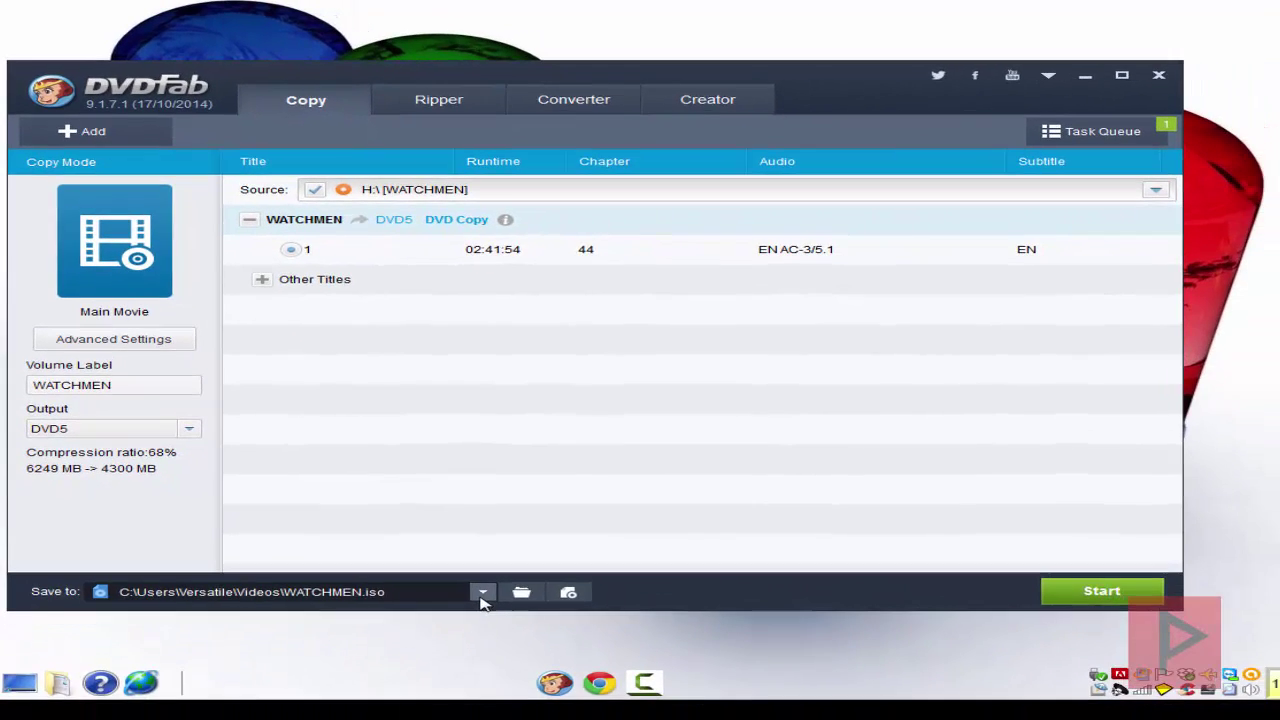
# Try the H:\ ASUS disc drive as the save destination and return to the WATCHMEN.iso file
pyautogui.click(545, 668)
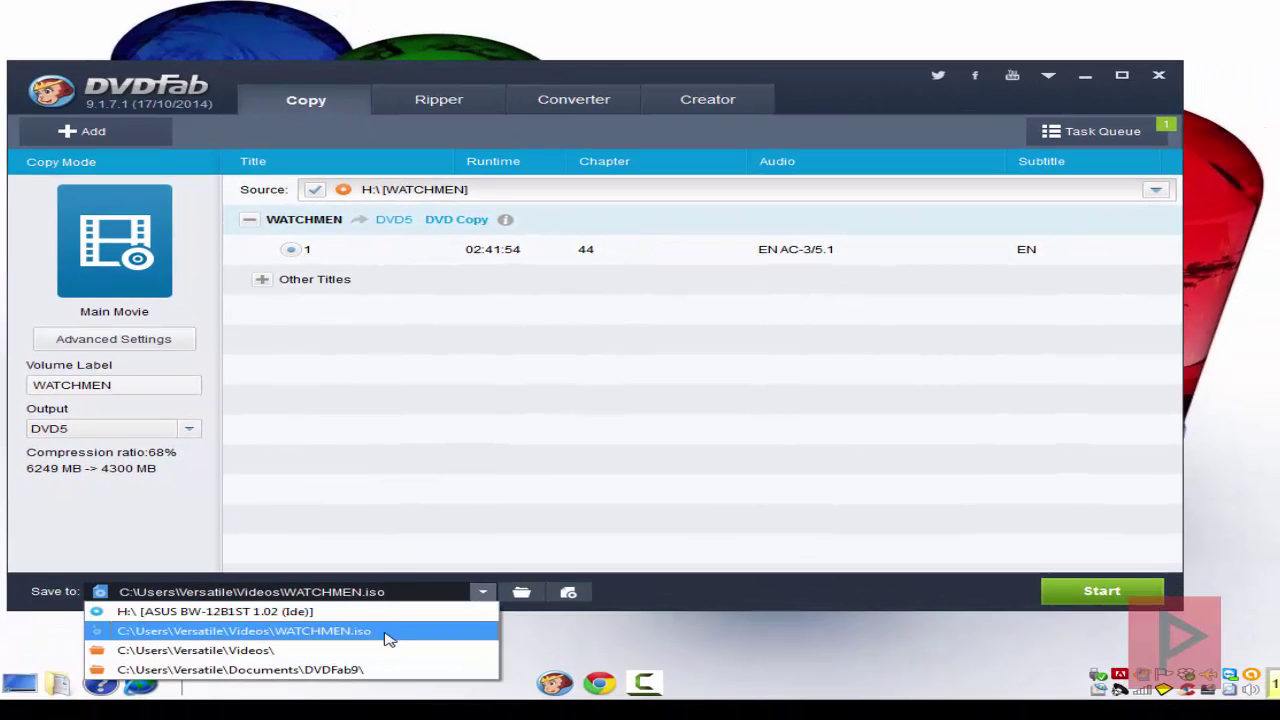
pyautogui.click(308, 612)
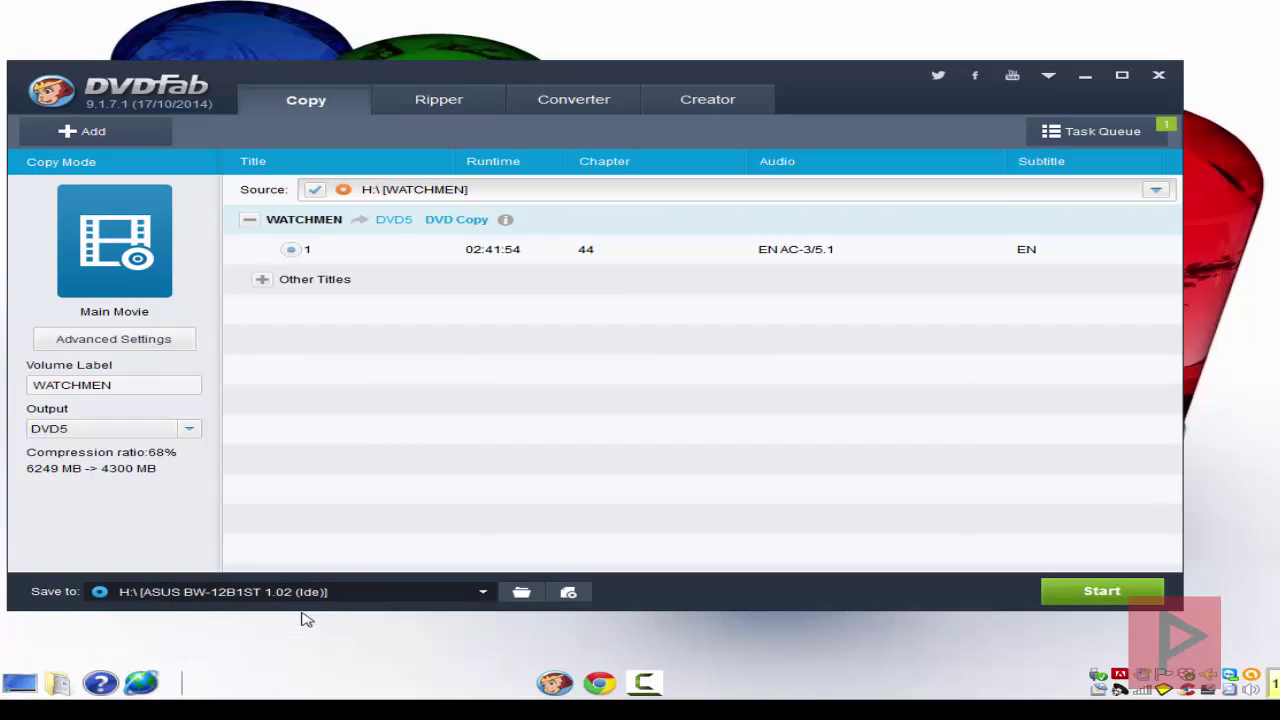
pyautogui.click(483, 595)
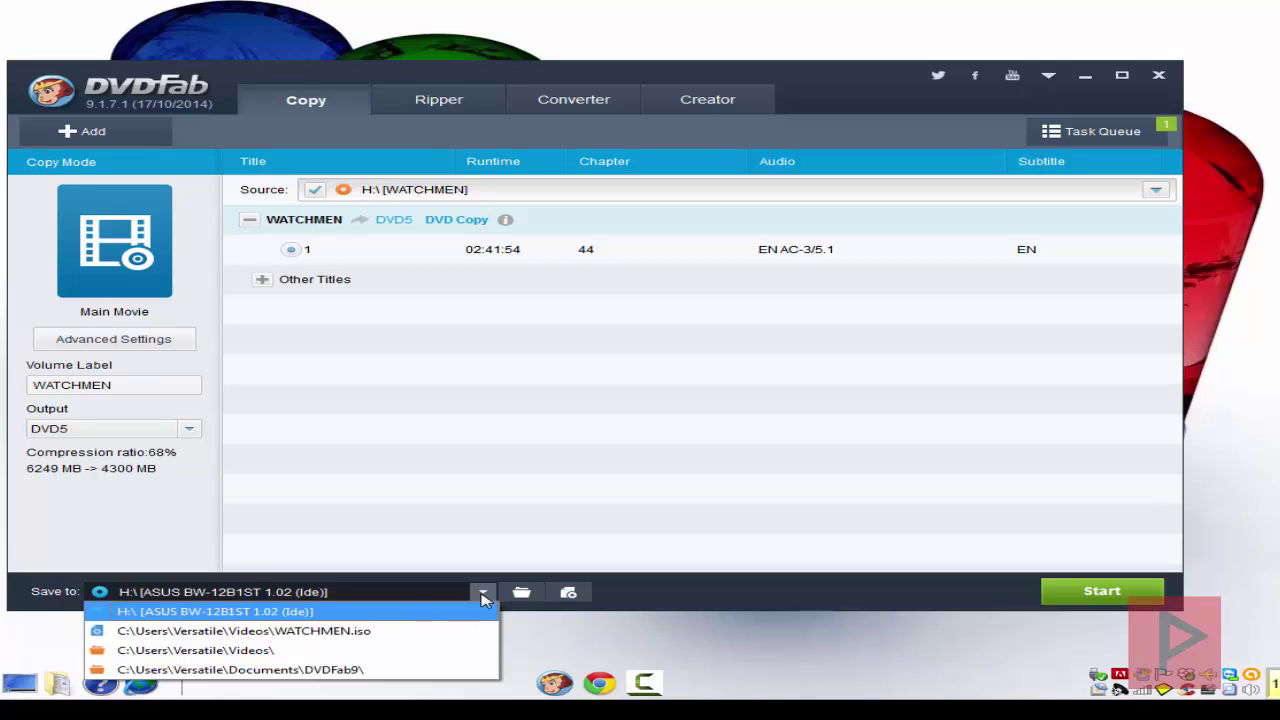
pyautogui.click(384, 631)
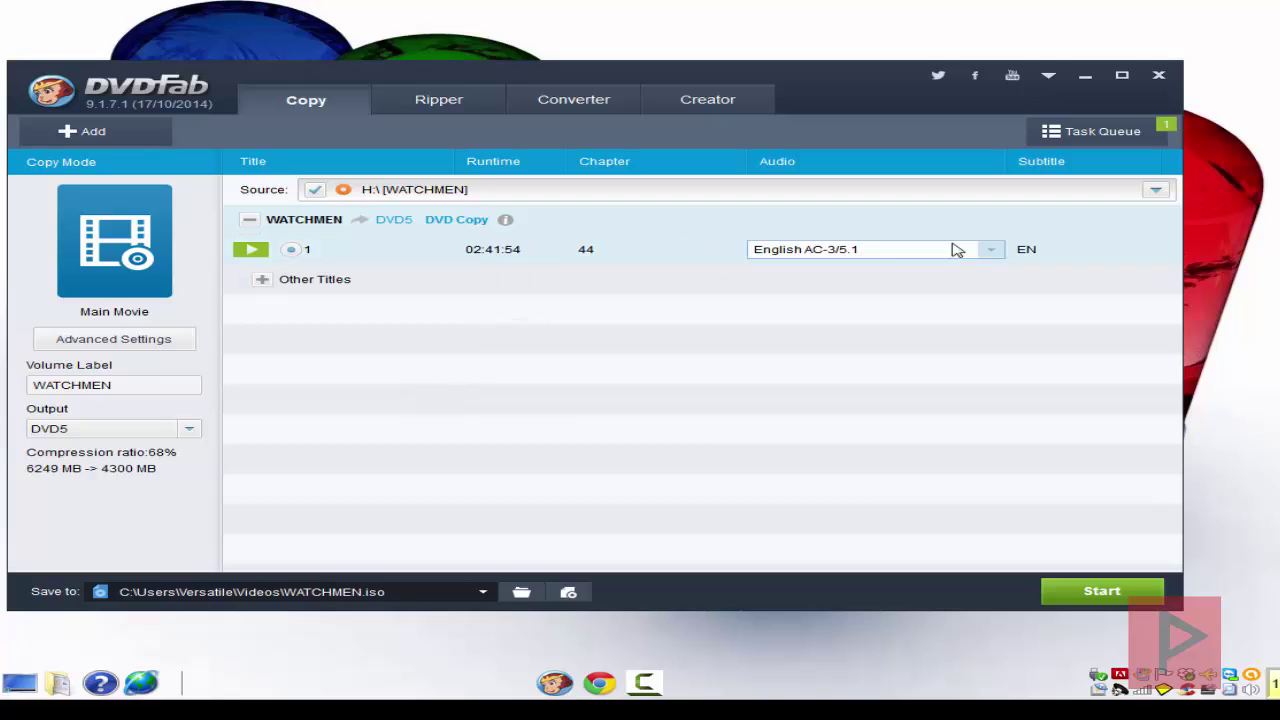
# Review the disc's other titles, collapse the list and start the main movie copy
pyautogui.click(269, 283)
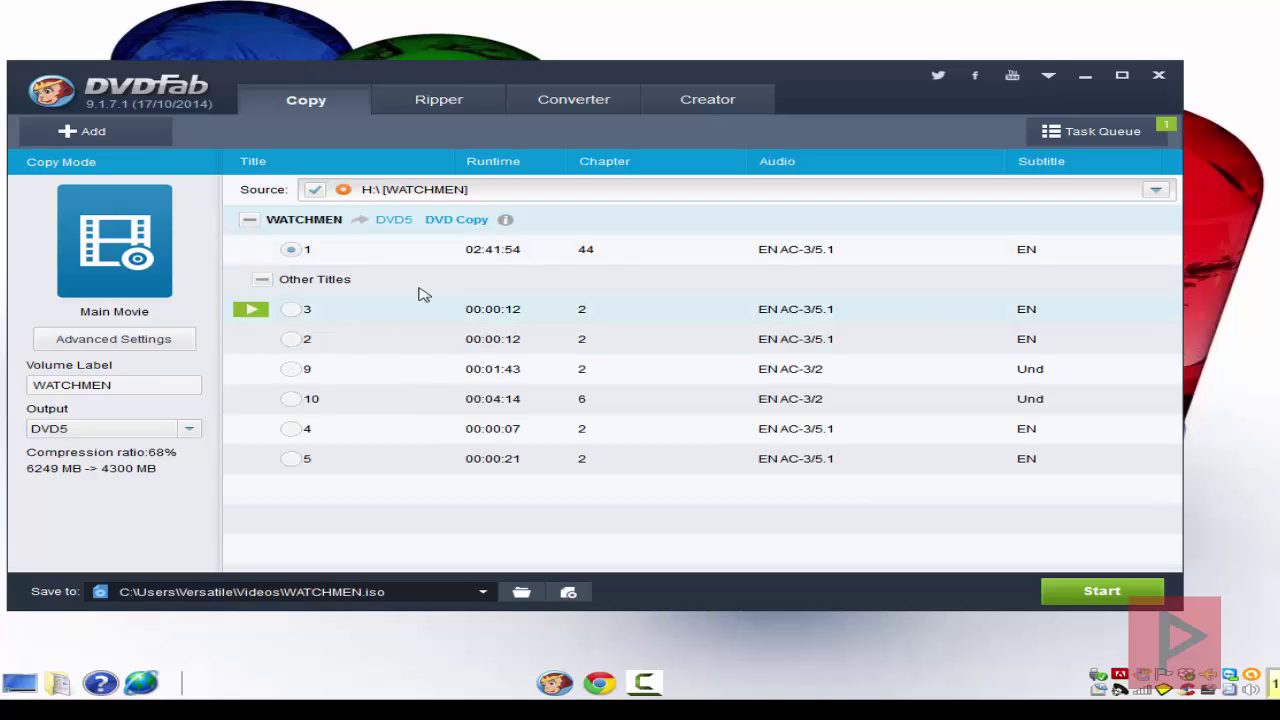
pyautogui.click(262, 282)
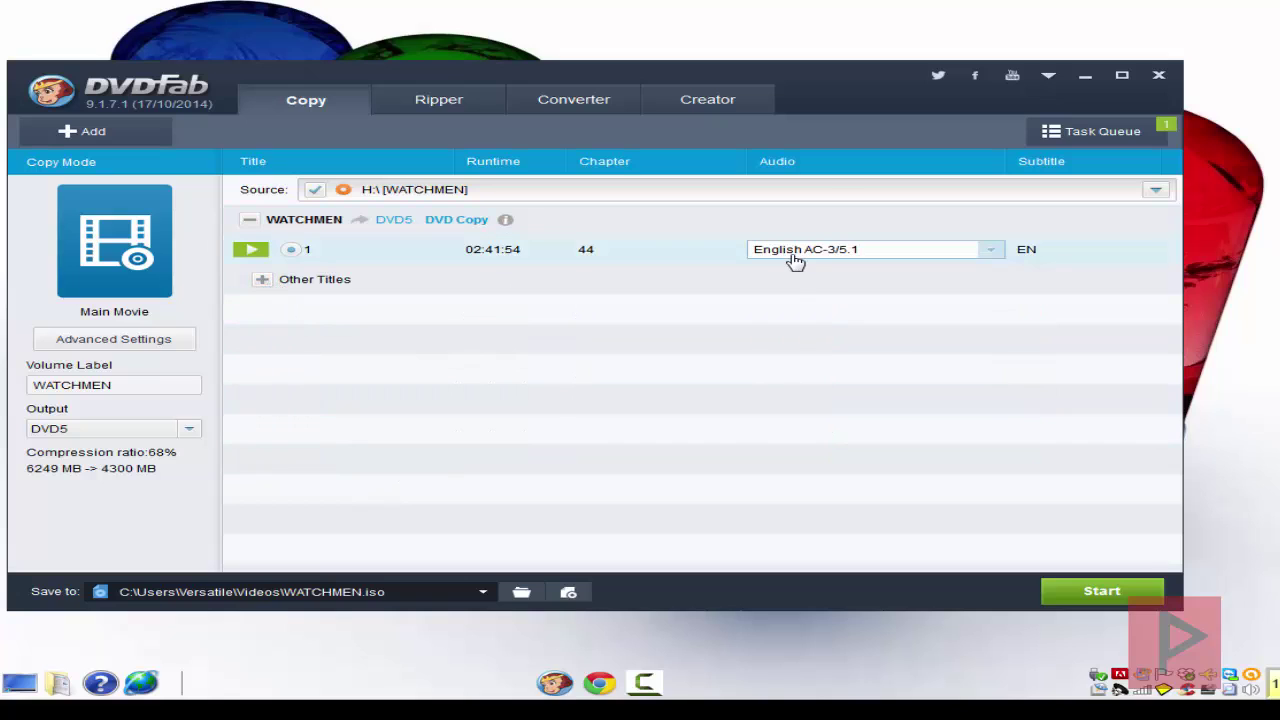
pyautogui.click(1104, 592)
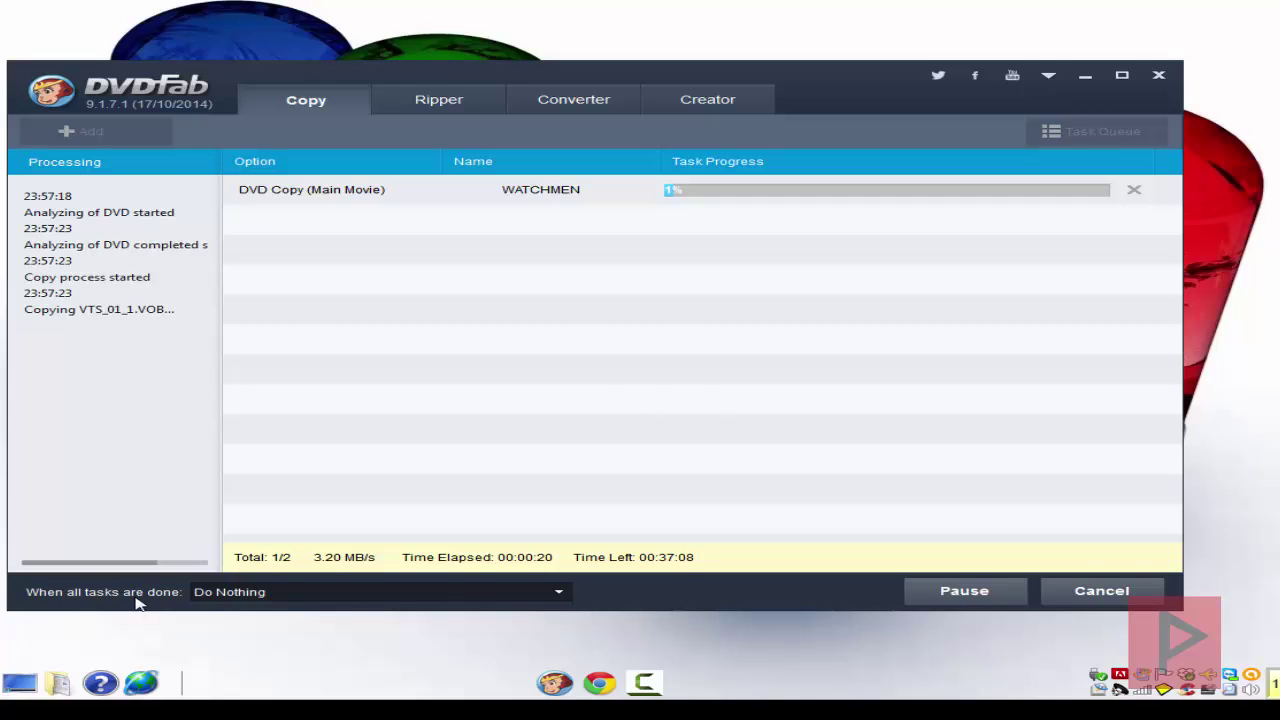
# Review the available actions for when all tasks are done, without changing the selection
pyautogui.click(560, 593)
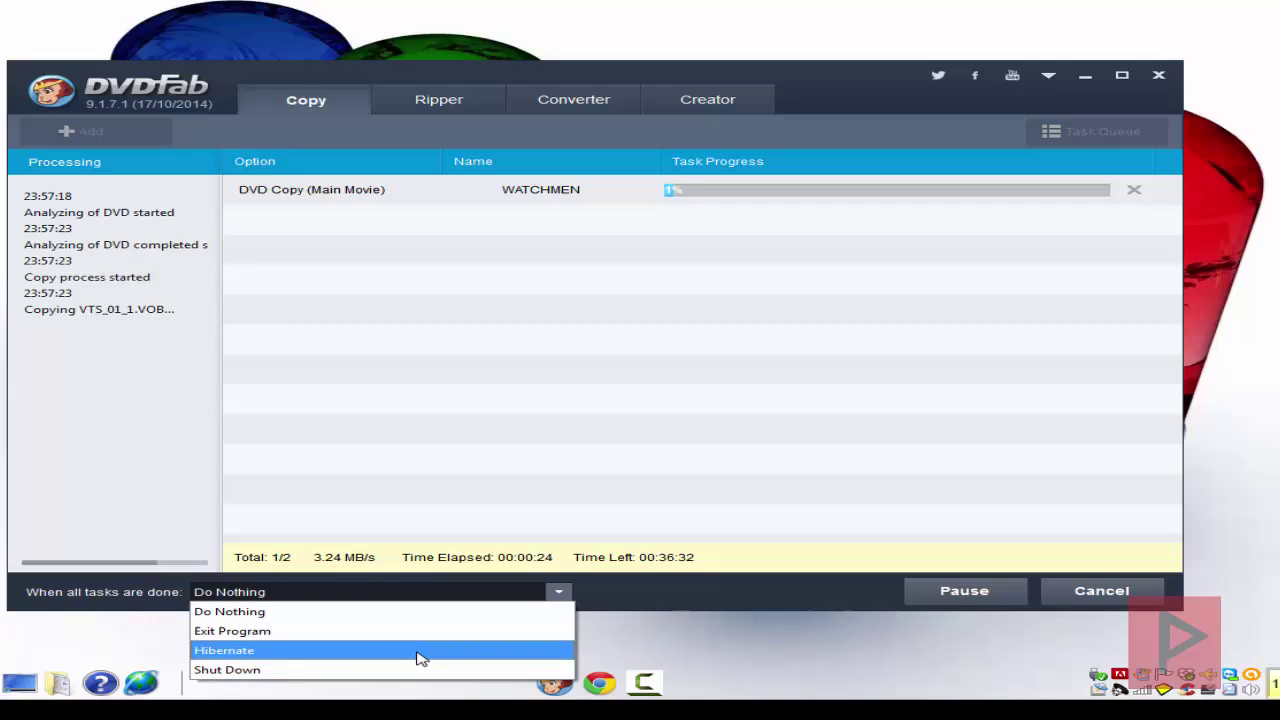
pyautogui.click(714, 471)
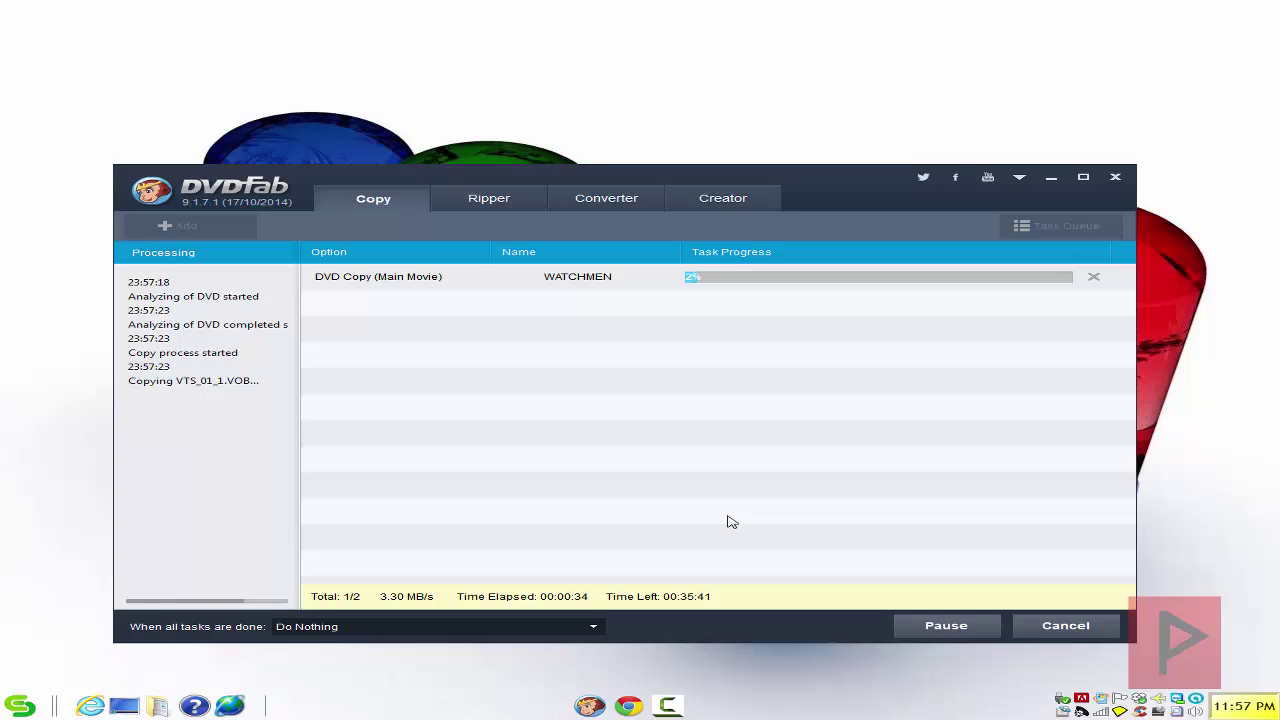
# Revisit the DVD copying guide in Chrome, return to DVDFab and minimize its window
pyautogui.click(638, 706)
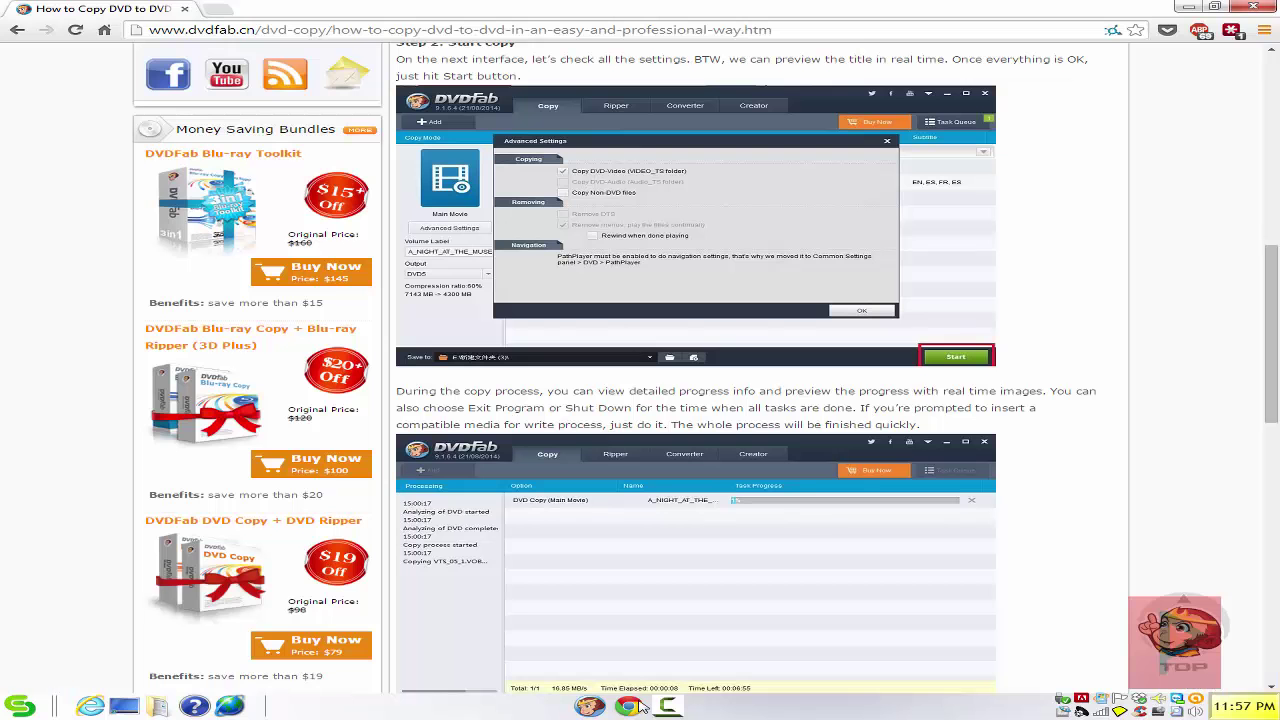
pyautogui.scroll(10, 813, 501)
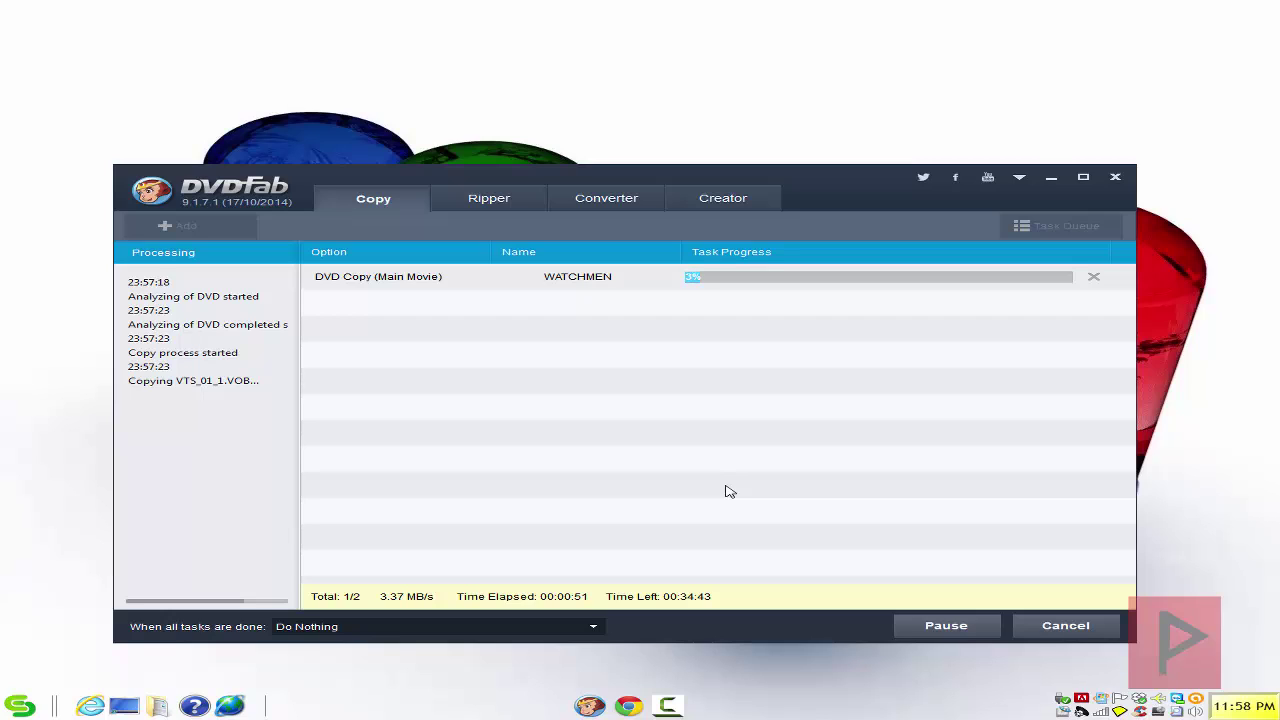
pyautogui.click(1051, 177)
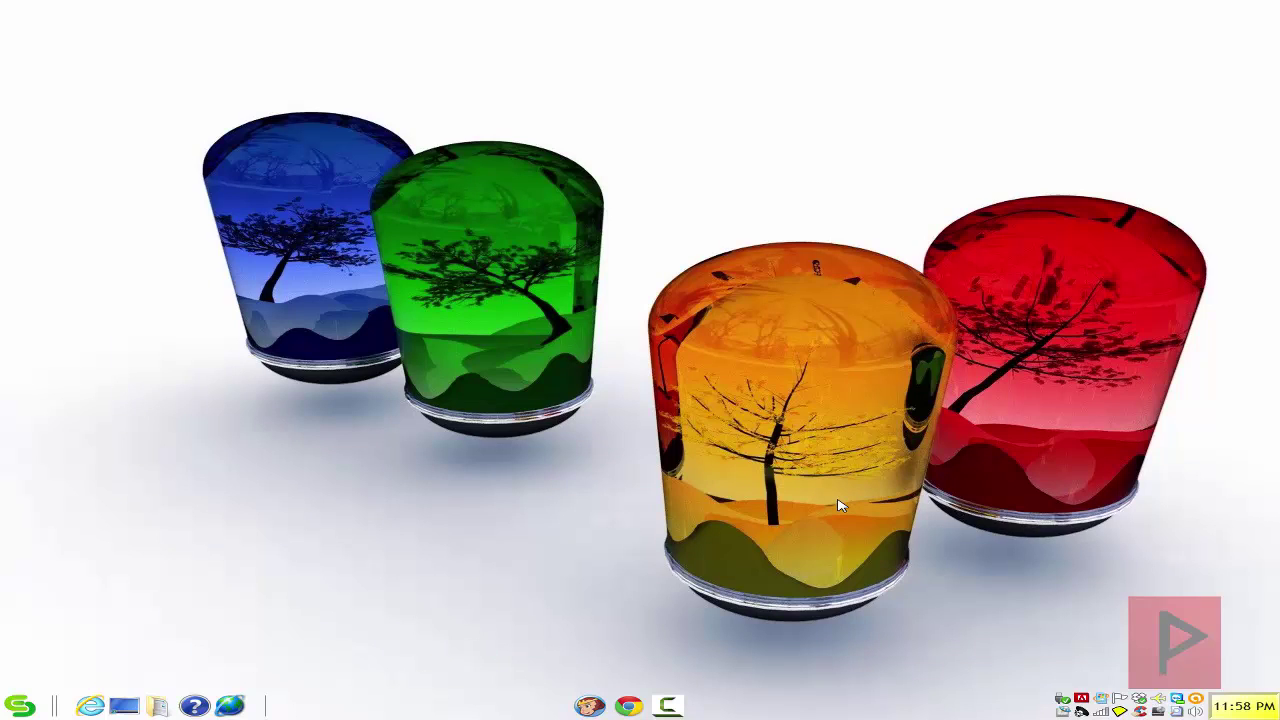